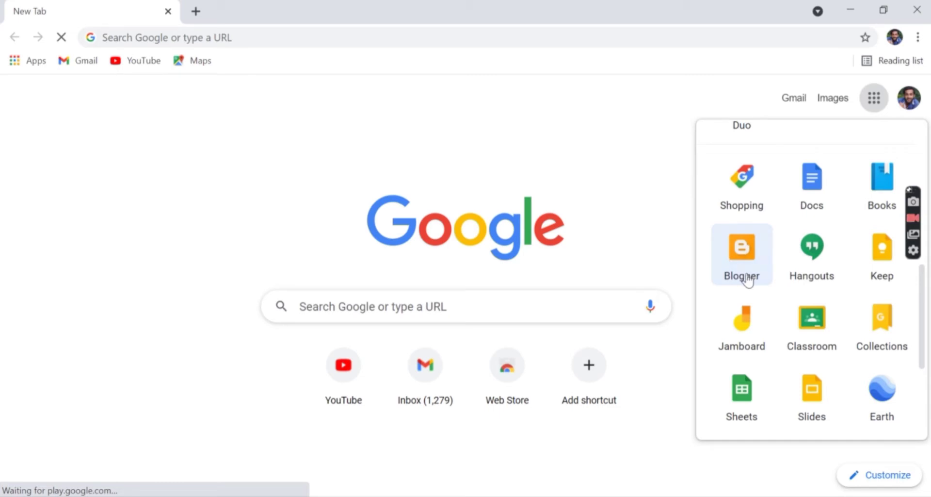
Open Blogger from the Google apps and start creating a new blog.
click(746, 245)
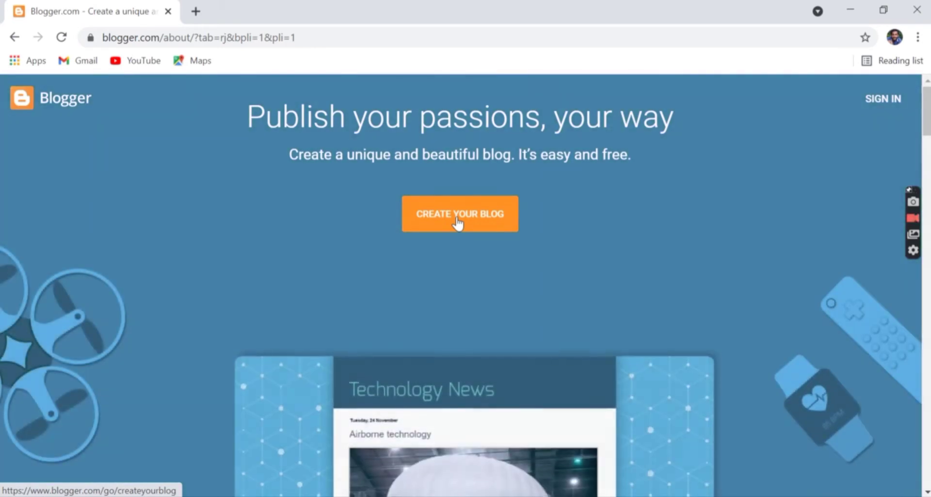
click(457, 222)
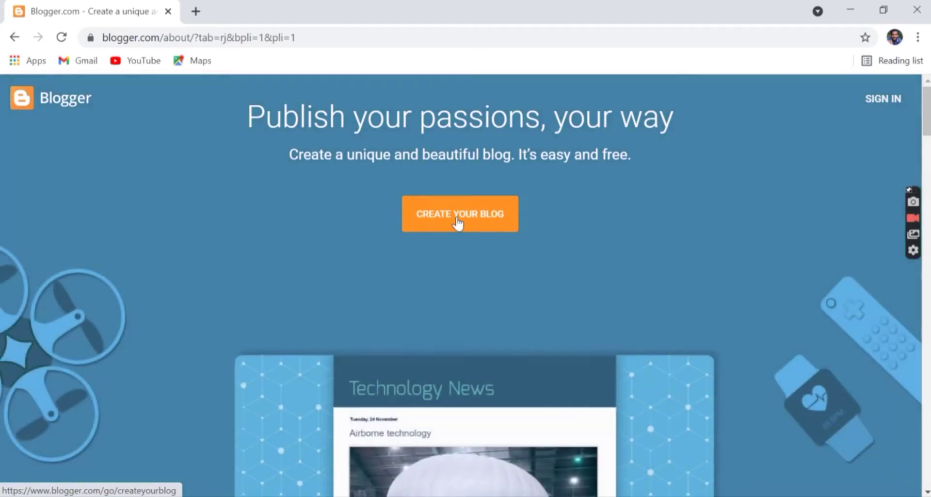
click(458, 223)
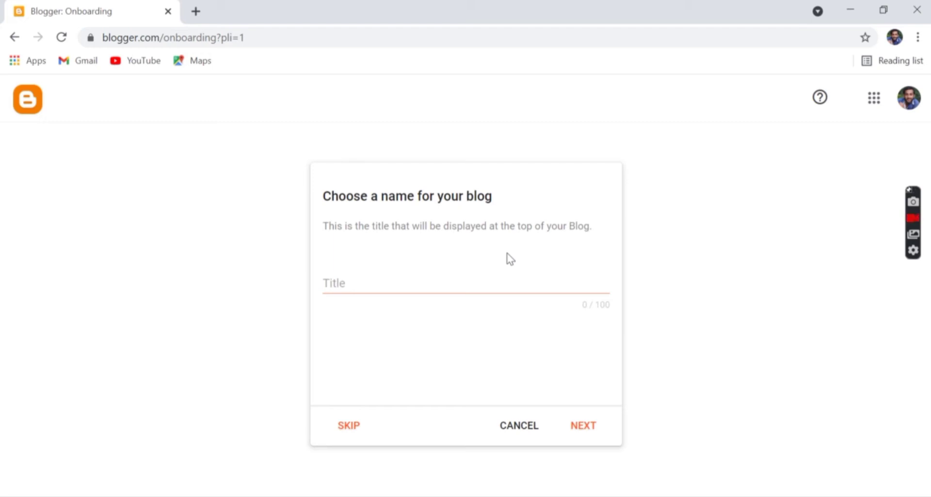
Title the new blog sportstech and continue to the address choice.
click(499, 287)
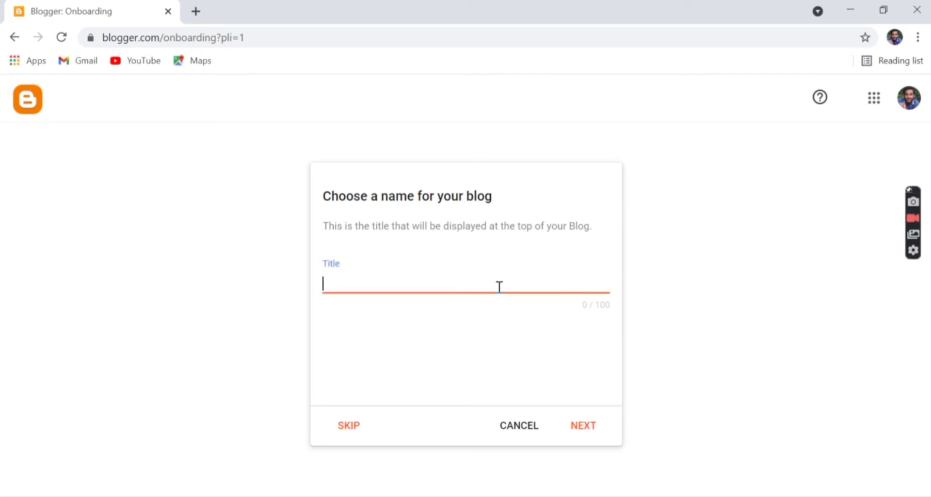
text(sportste)
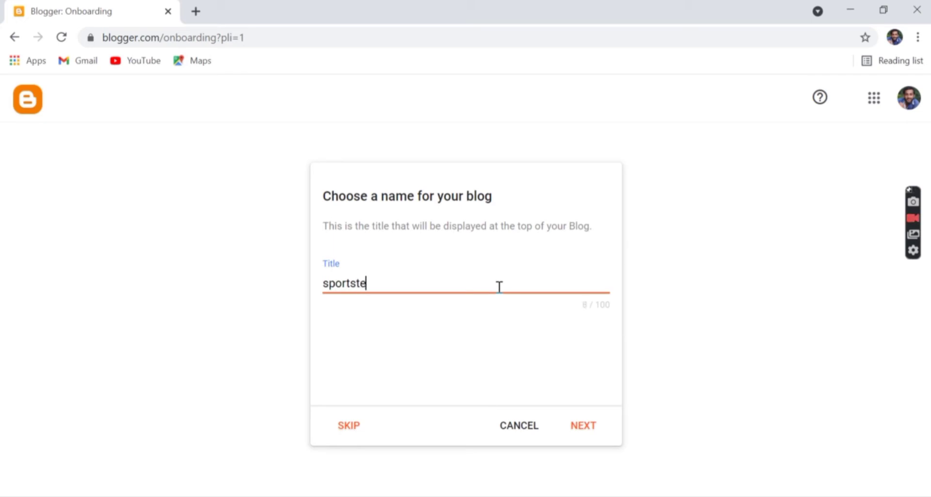
text(ch)
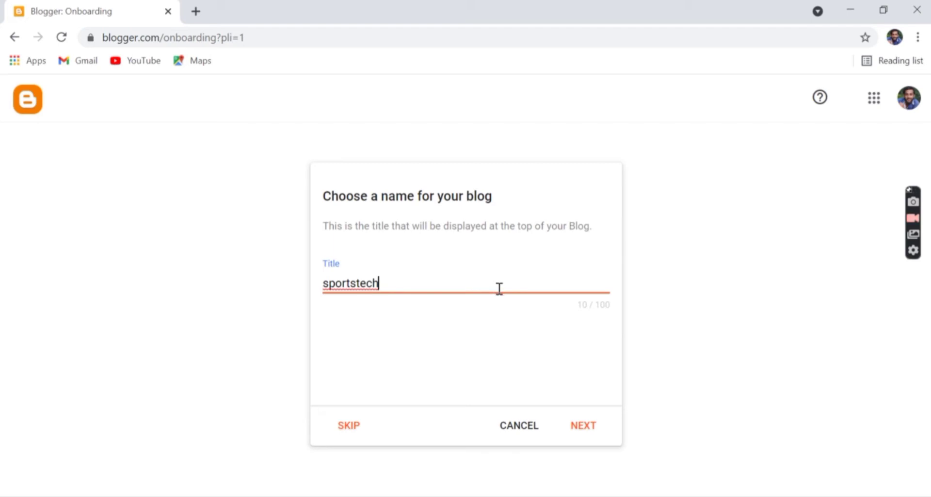
click(583, 425)
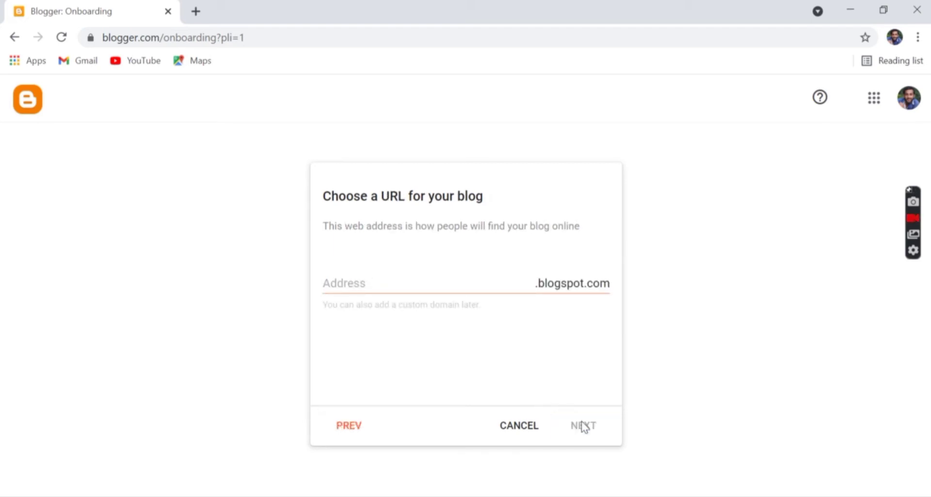
Try sporttech and sportstech as the blog's blogspot.com address.
click(447, 311)
click(428, 284)
text(sportteck)
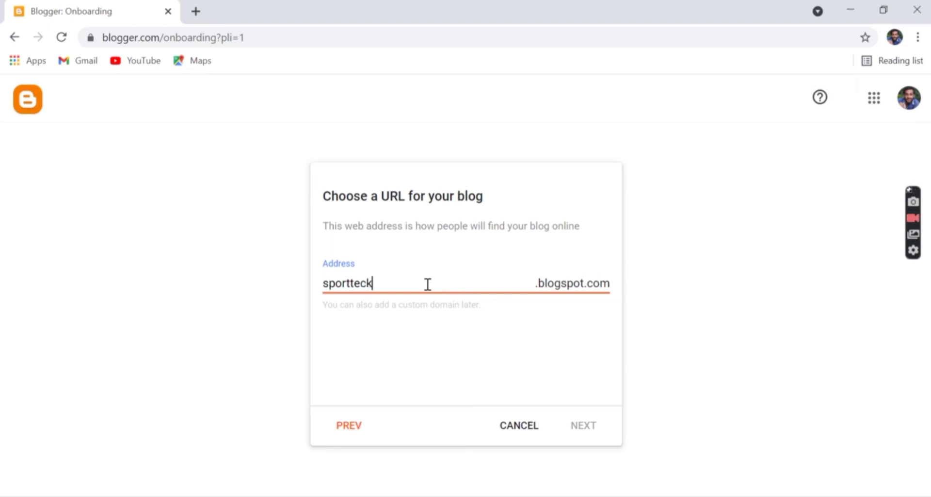
key(BackSpace)
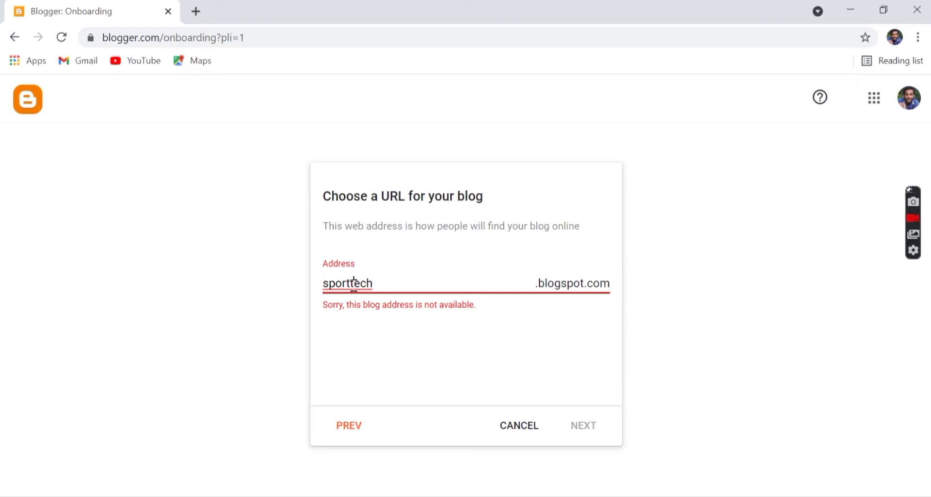
click(353, 283)
text(s)
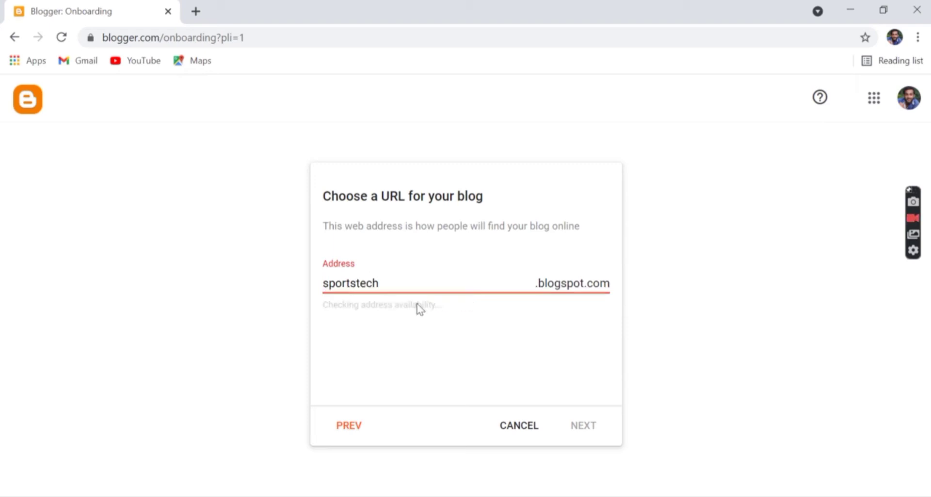
Set the blog's blogspot.com address to sportskerala123 and continue to the display name.
double_click(421, 284)
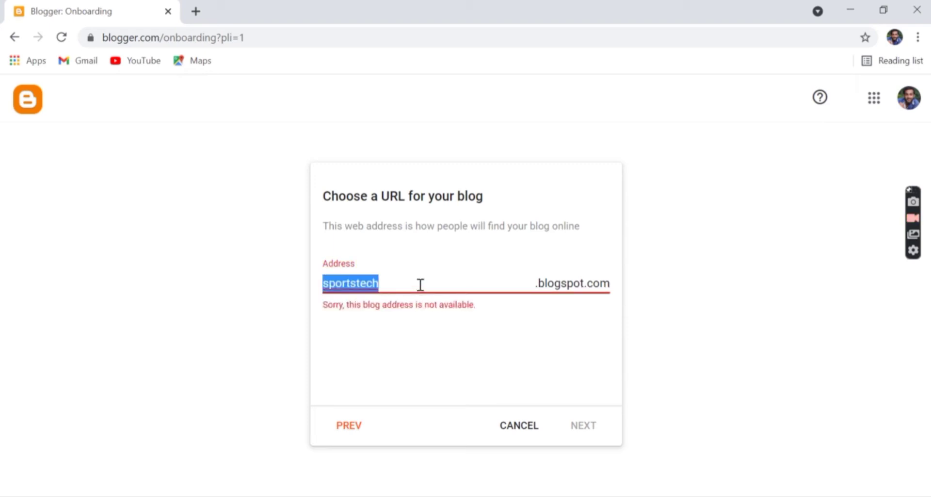
text(sportskerala123)
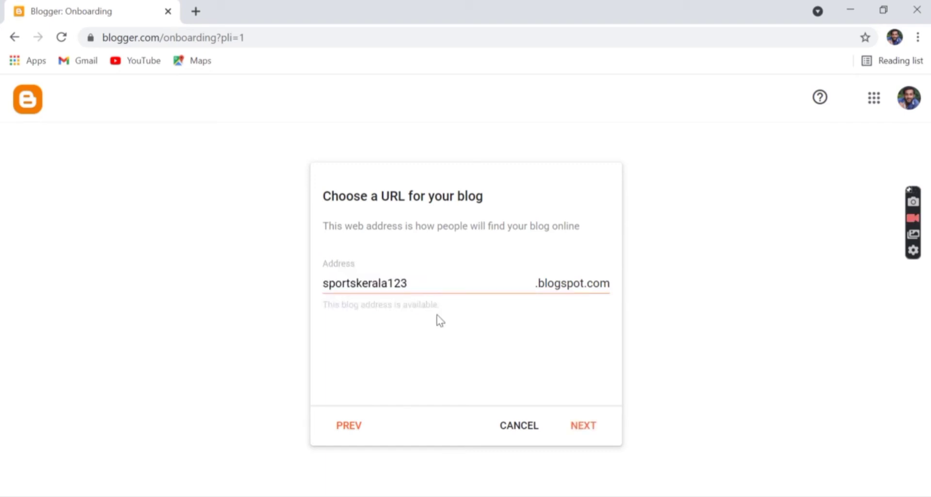
click(589, 430)
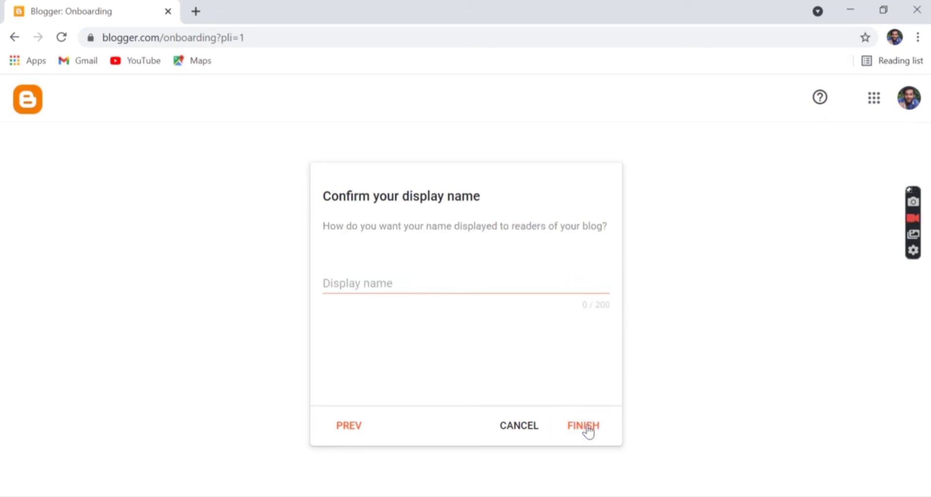
Set the display name to Sports TV and finish creating the blog.
click(522, 289)
text(Sports TV)
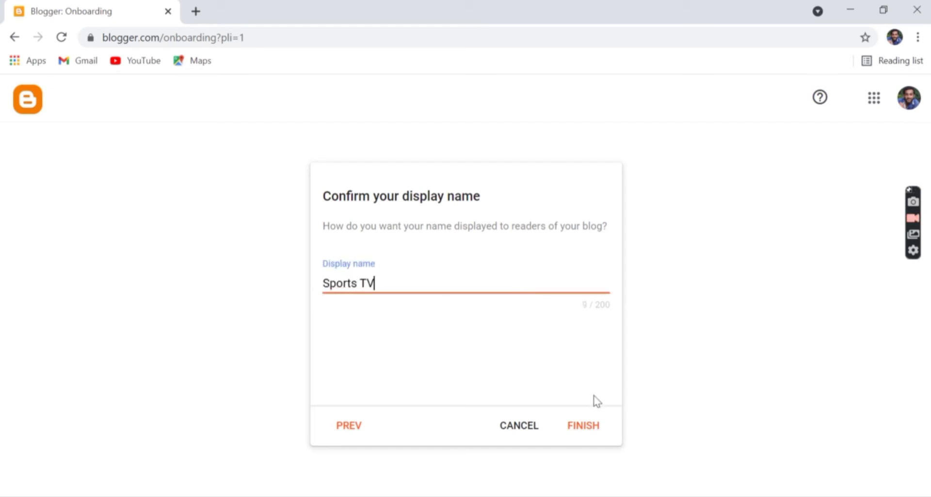
click(584, 431)
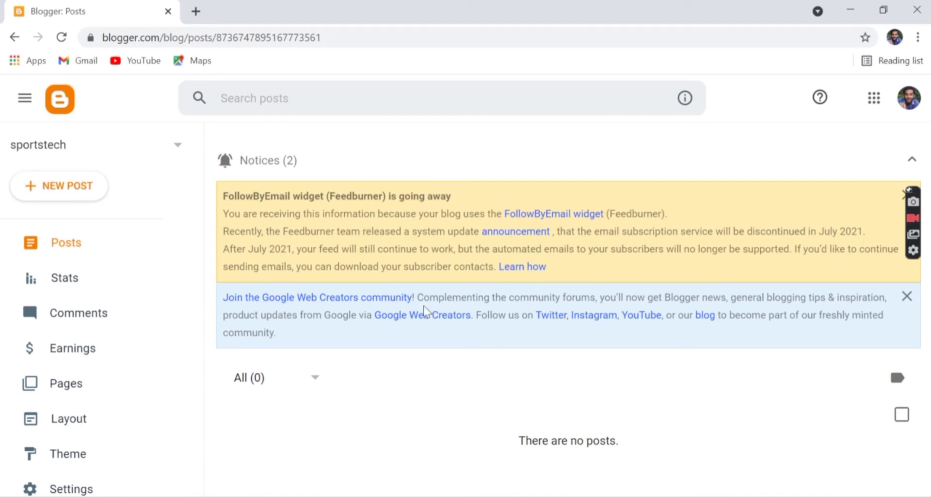
Dismiss both notices above the post list and open a new blog post for editing.
click(906, 296)
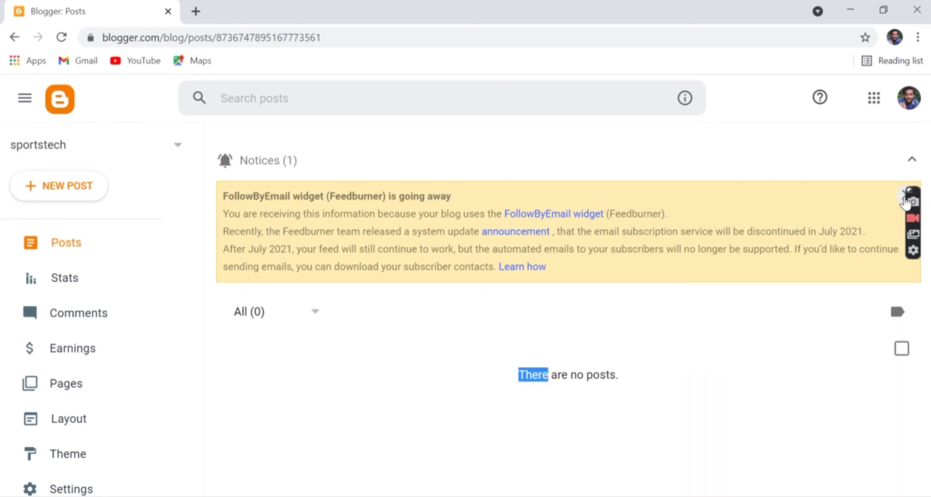
click(905, 199)
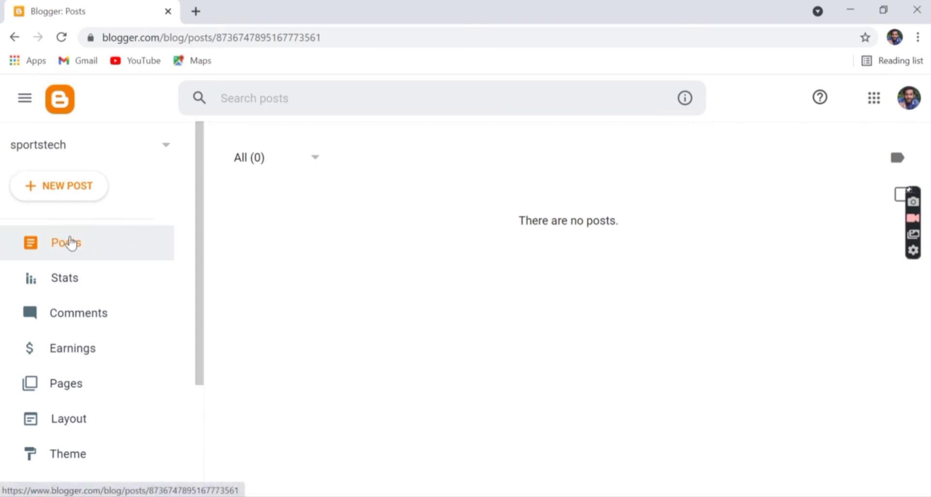
click(79, 188)
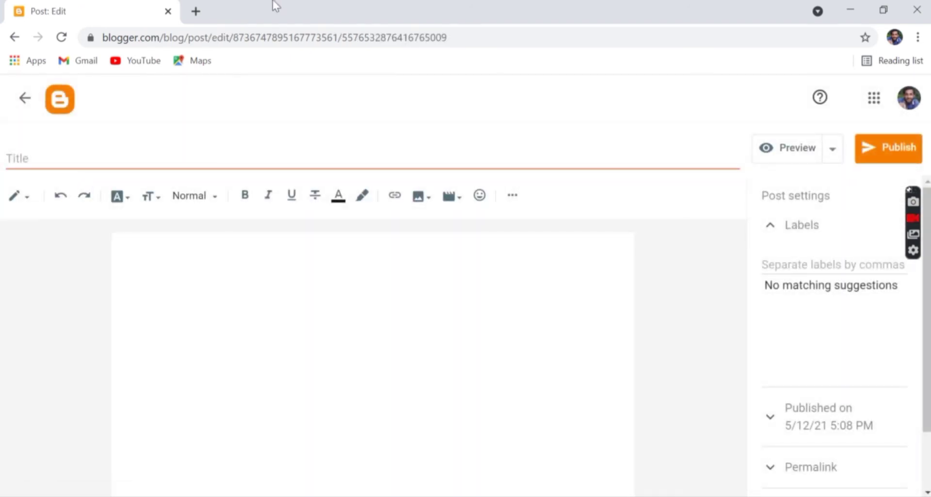
click(25, 98)
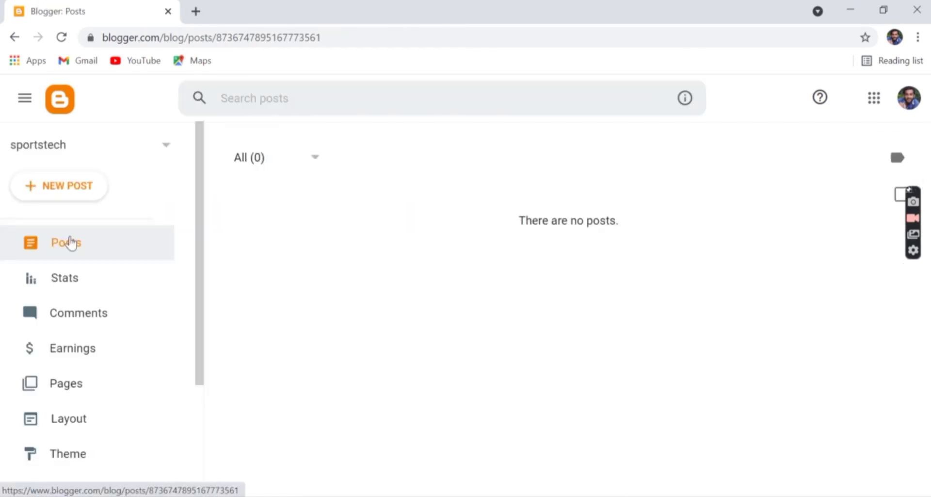
click(79, 189)
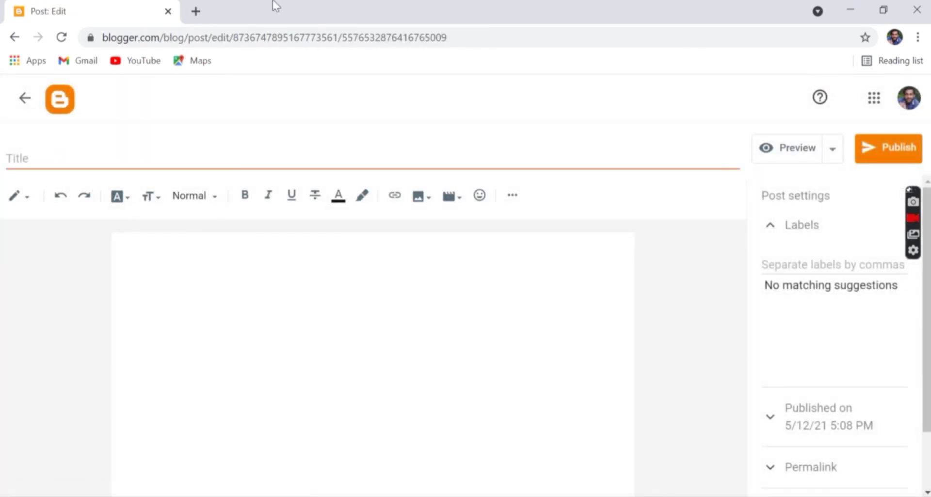
Search Google for LOREM IPSUM in a new browser tab and open the lipsum.com site.
click(196, 11)
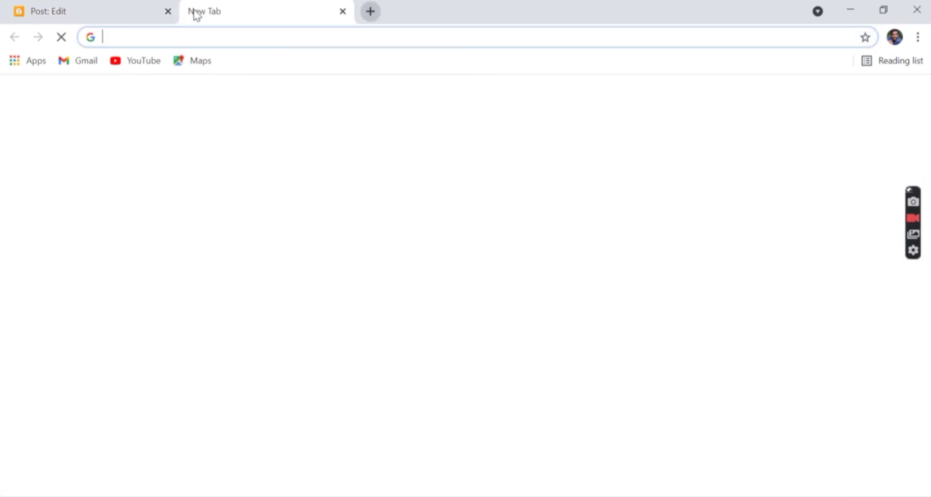
click(203, 39)
text(LORE)
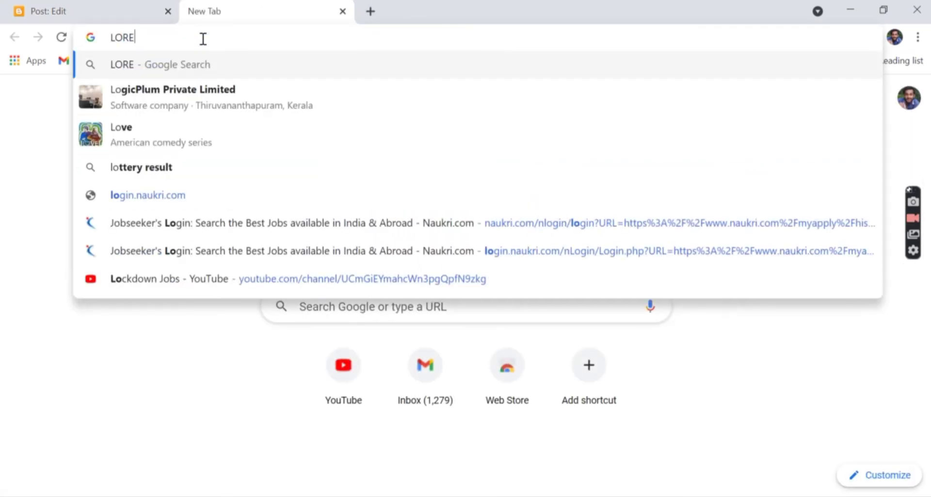
text(M IPSUM)
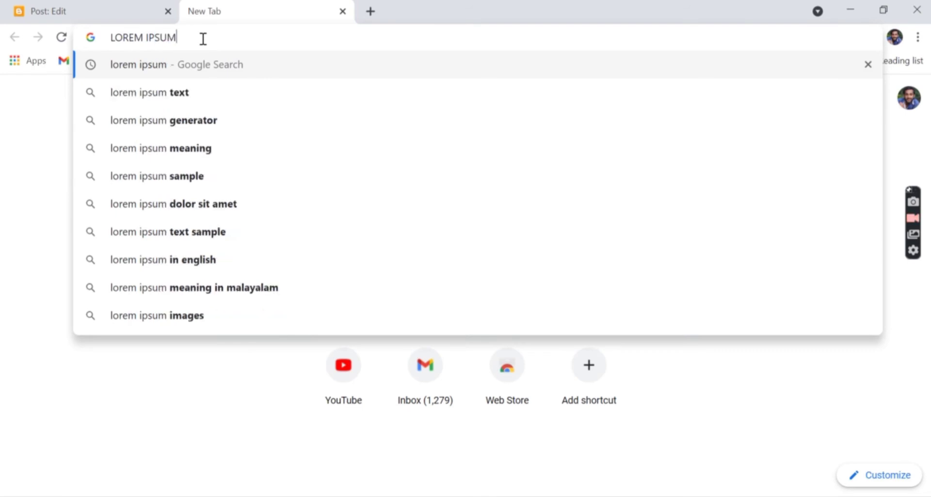
key(Return)
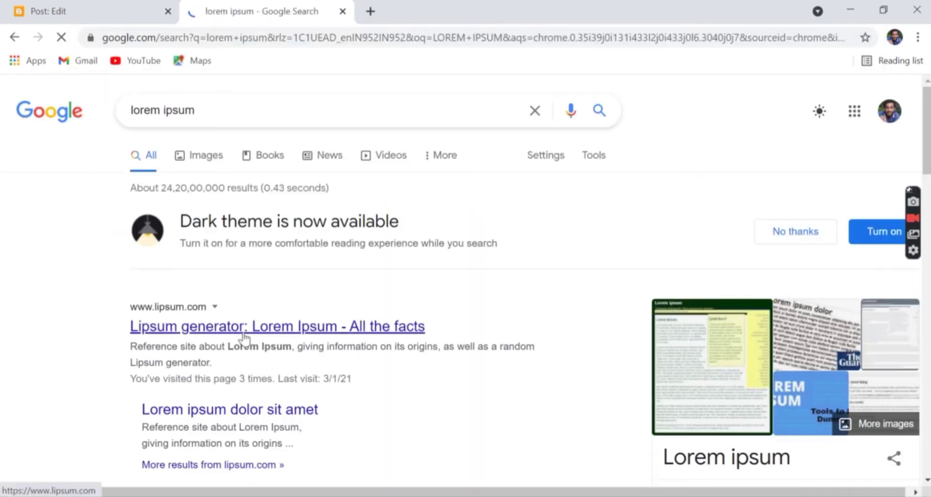
click(245, 268)
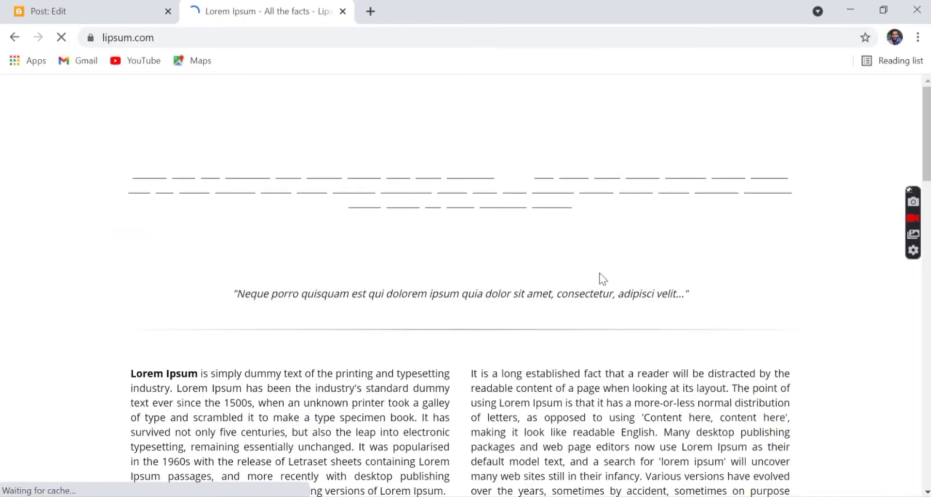
Copy the "What is Lorem Ipsum?" paragraph and paste it three times into the blog post's body.
triple_click(379, 370)
key(ctrl+c)
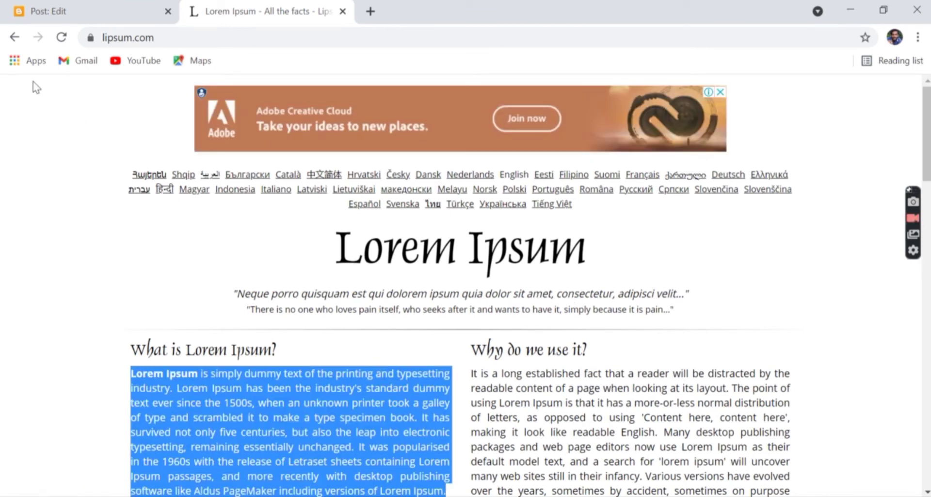
click(81, 9)
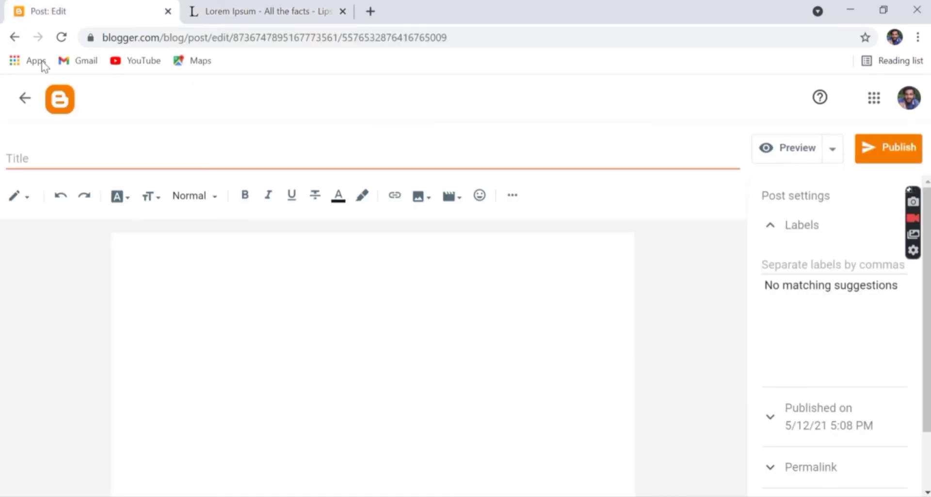
click(263, 255)
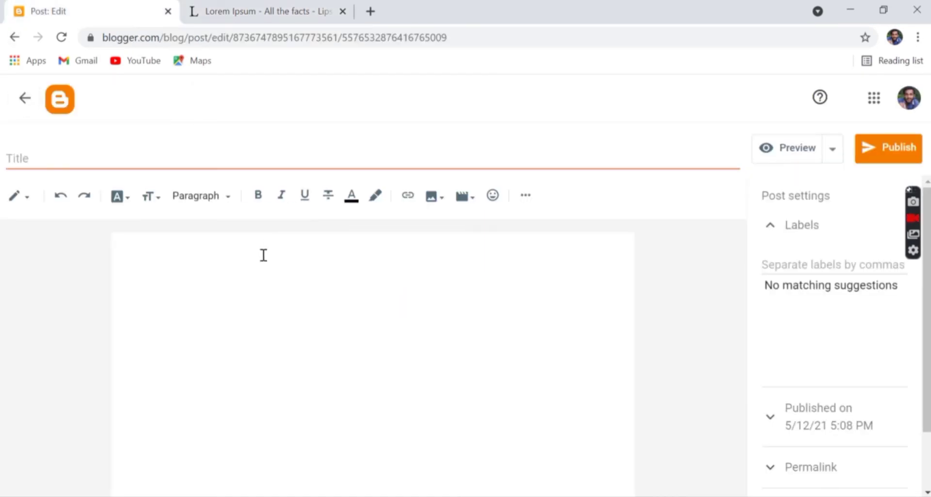
key(ctrl+v)
key(ctrl+v)
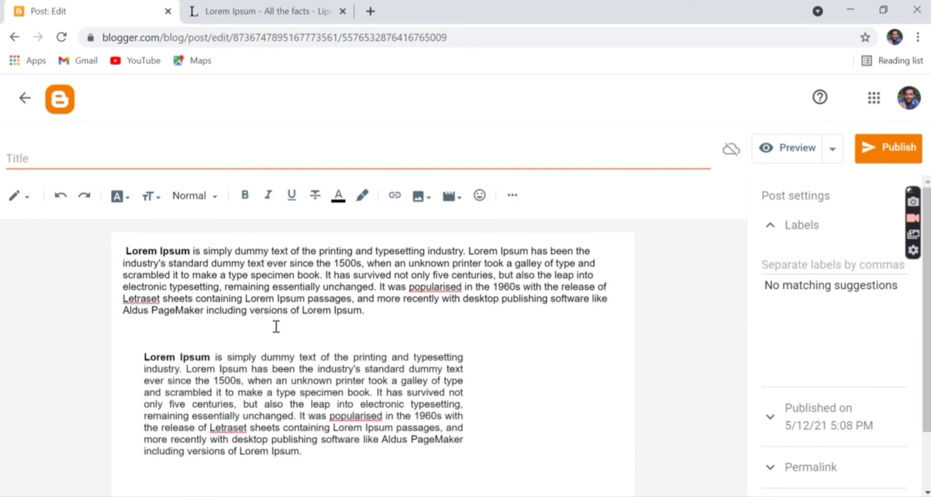
key(ctrl+v)
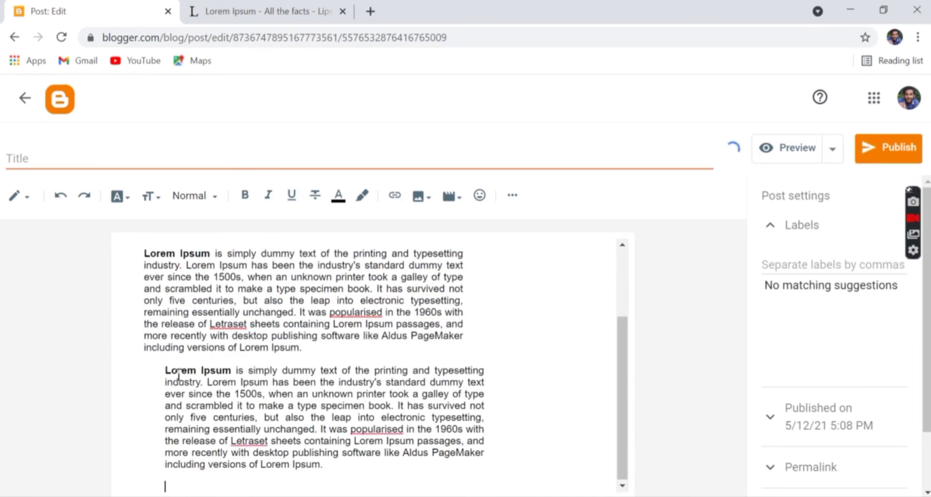
Remove the extra indent of the third Lorem Ipsum paragraph so it aligns with the second one.
click(166, 356)
key(Down)
key(Down)
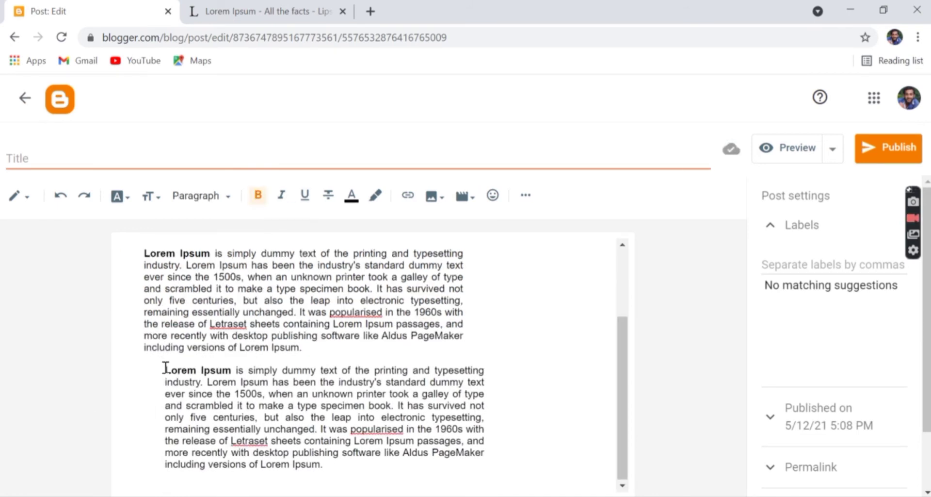
key(BackSpace)
key(Return)
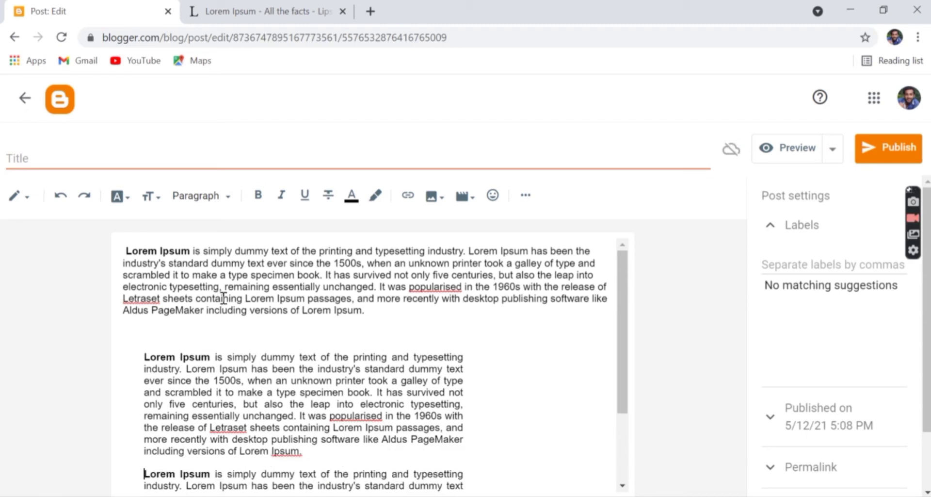
scroll(640, 368, down, 2)
scroll(664, 339, up, 2)
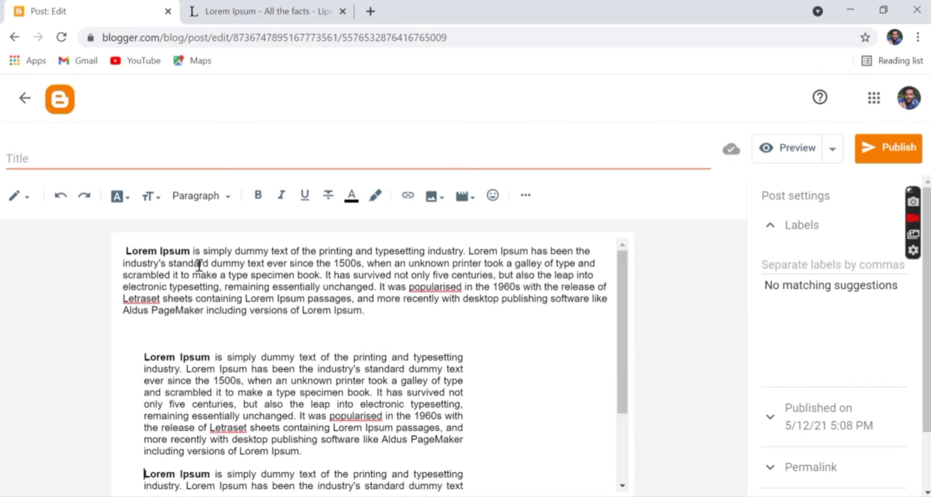
Apply bold to the words "Lorem Ipsum" at the start of the second paragraph.
drag(146, 358, 215, 358)
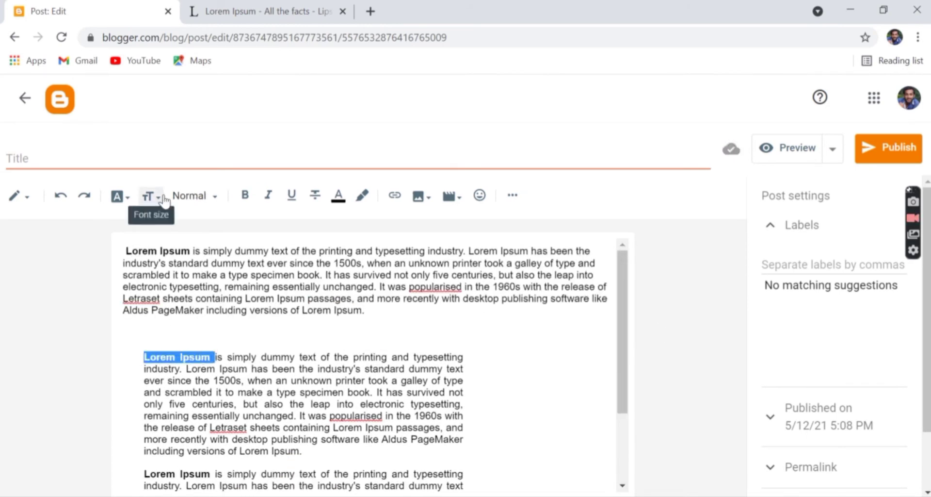
click(245, 195)
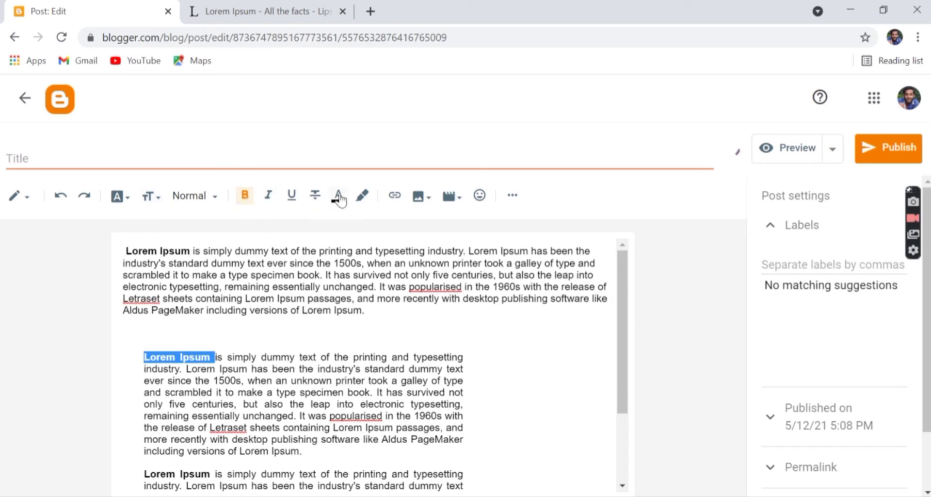
Set the text colour of the bold words "Lorem Ipsum" at the start of the second paragraph to red.
click(339, 195)
click(372, 206)
click(224, 416)
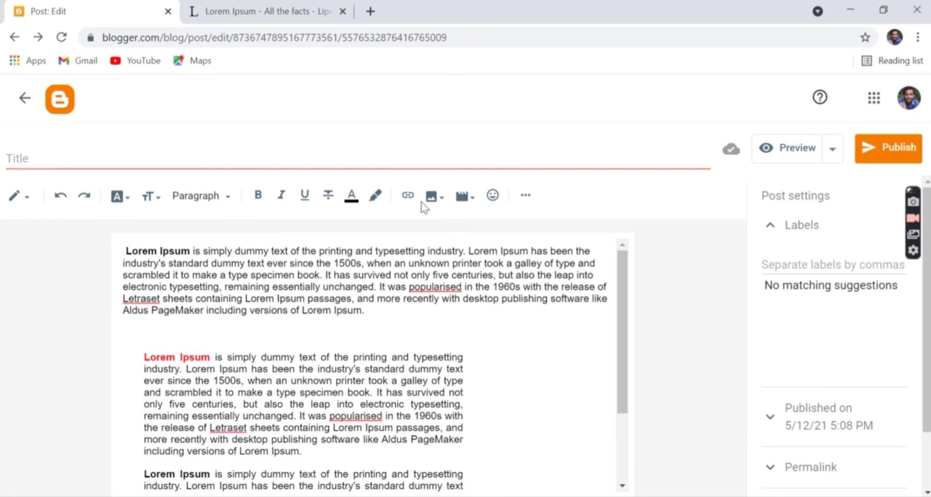
Search Google Images for sachin tendulkar in a new browser tab and save the portrait with the helmet to the Desktop as MzGhbLvr_400x400.
click(370, 11)
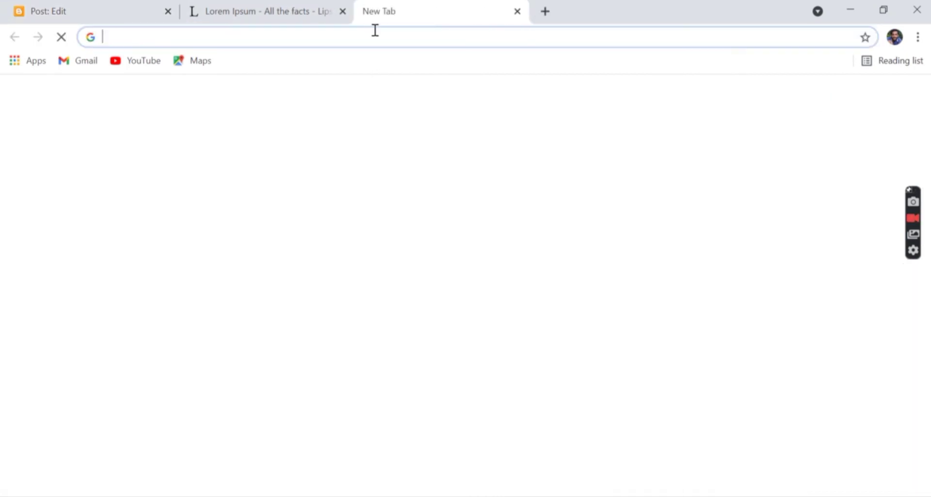
text(SACH)
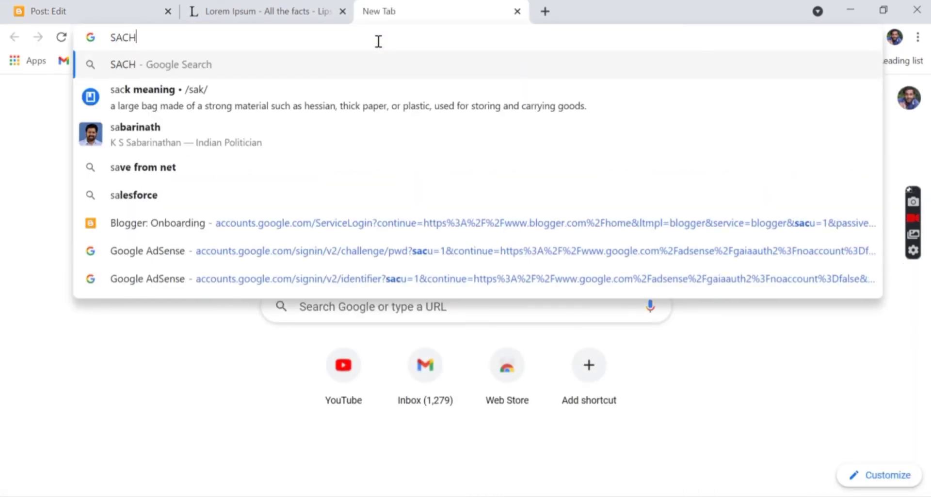
text(IN T)
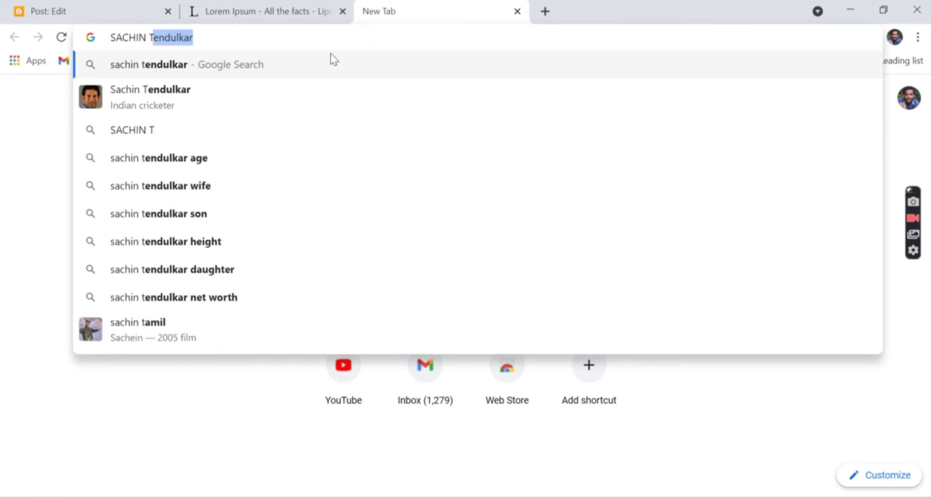
click(312, 64)
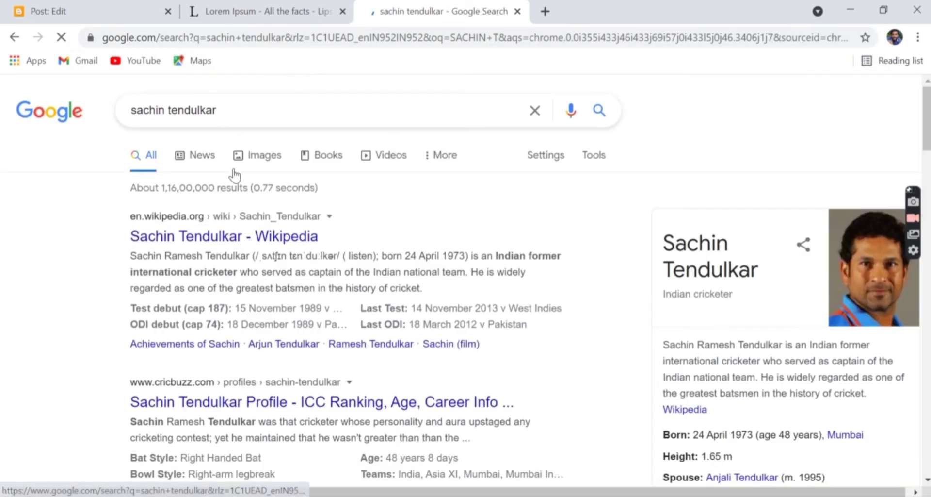
click(258, 155)
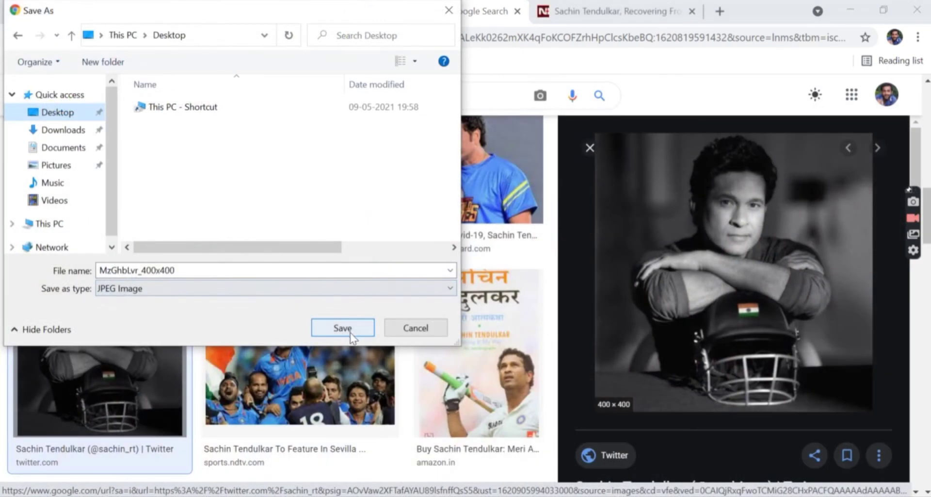
click(350, 332)
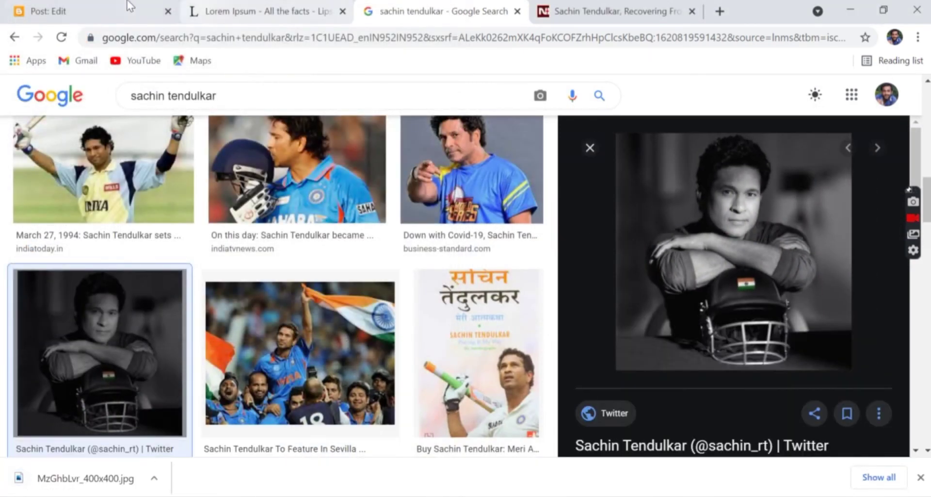
Return to the blog post and insert the image MzGhbLvr_400x400 from the Desktop into its body.
click(142, 9)
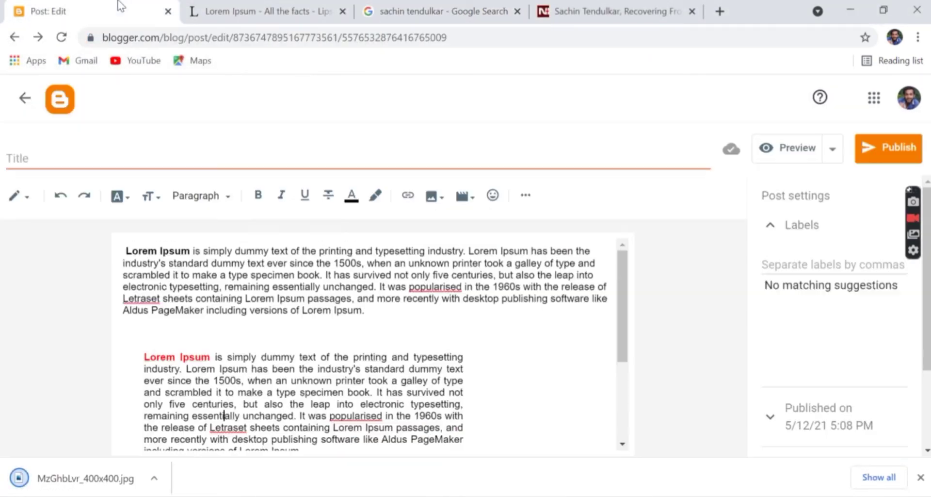
click(429, 195)
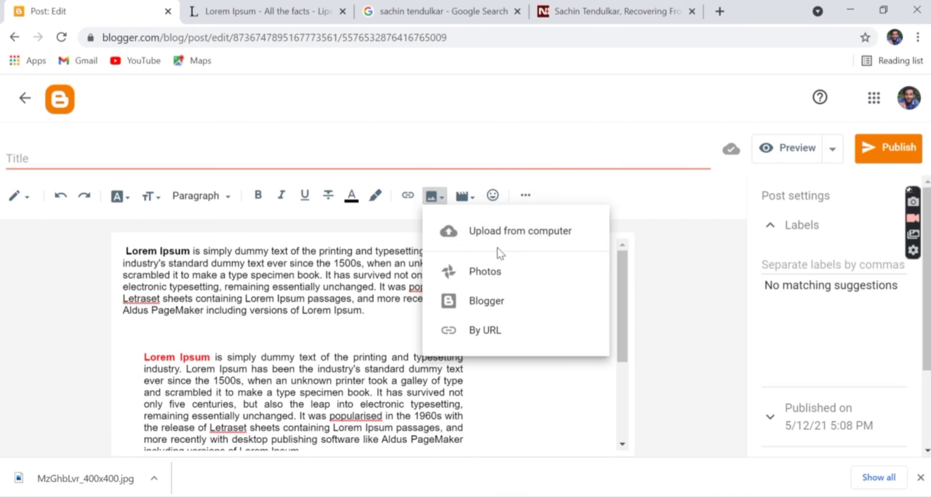
click(521, 240)
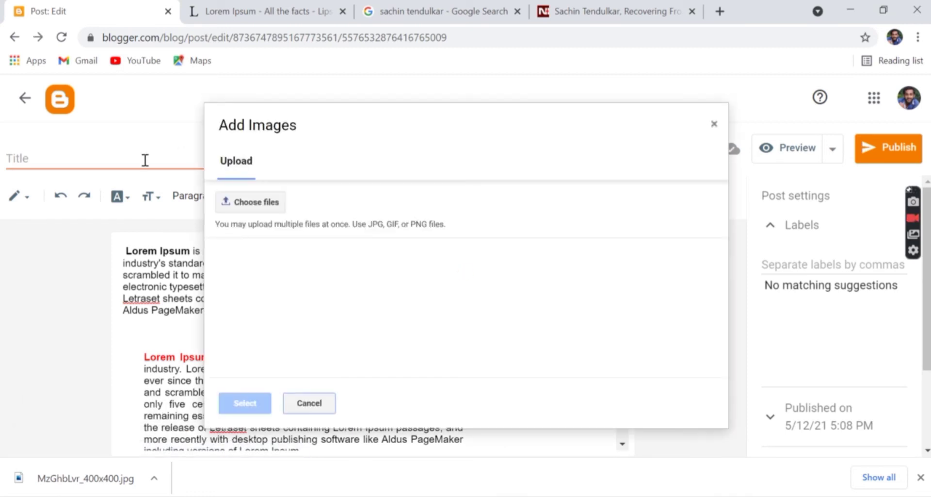
click(259, 202)
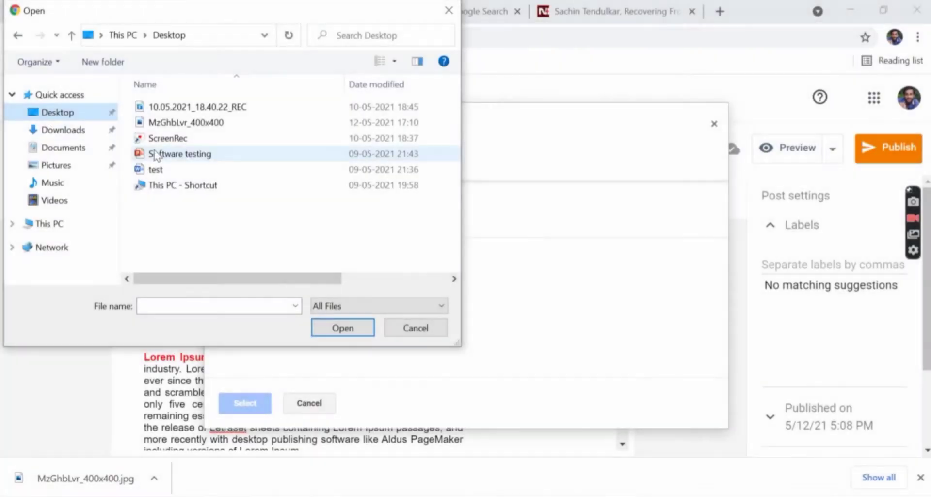
click(186, 122)
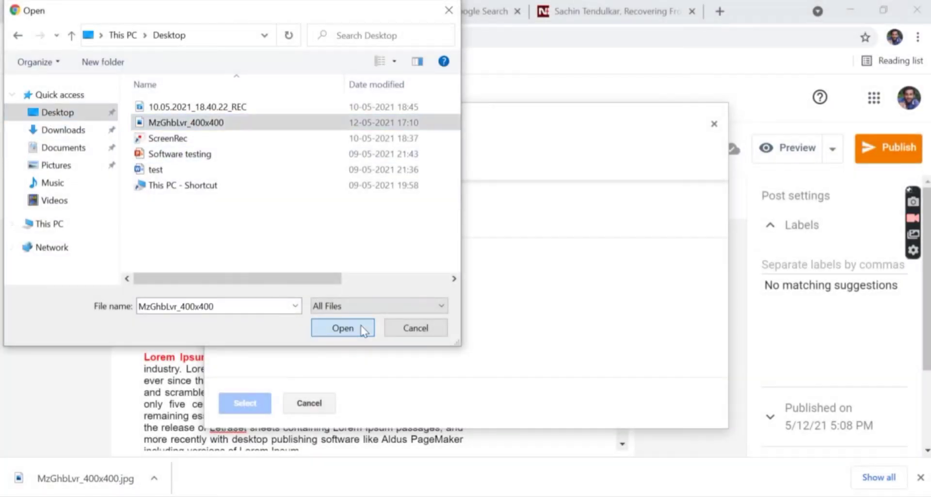
click(359, 328)
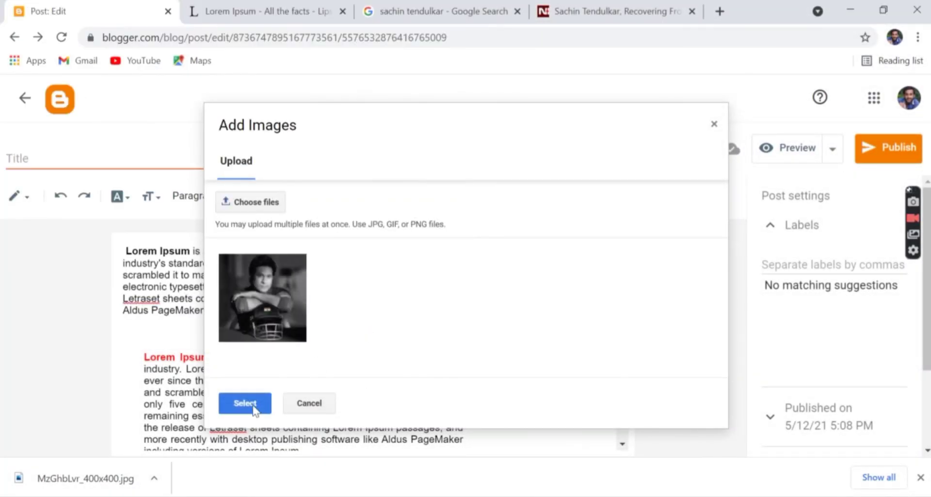
click(245, 402)
scroll(604, 383, down, 4)
scroll(451, 333, up, 2)
click(322, 313)
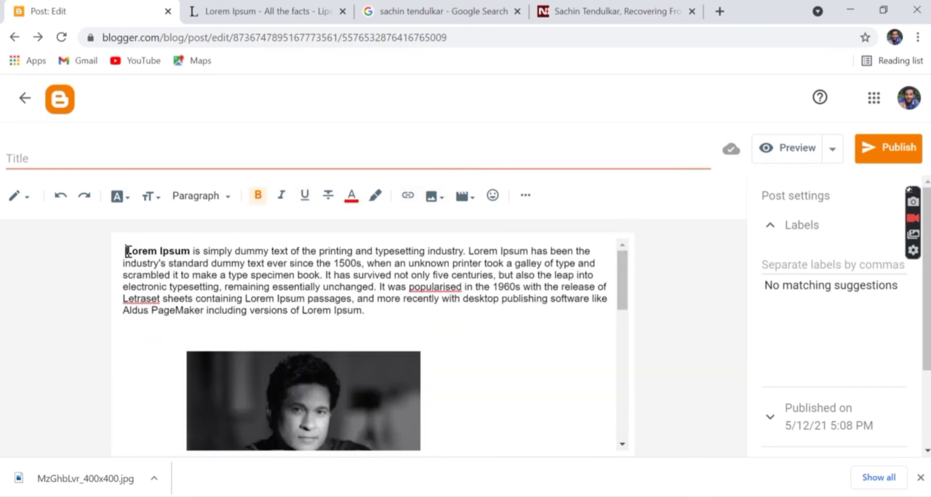
Add the line "About Sachin Tendulkar" above the first paragraph of the post.
key(Return)
click(174, 251)
text(s)
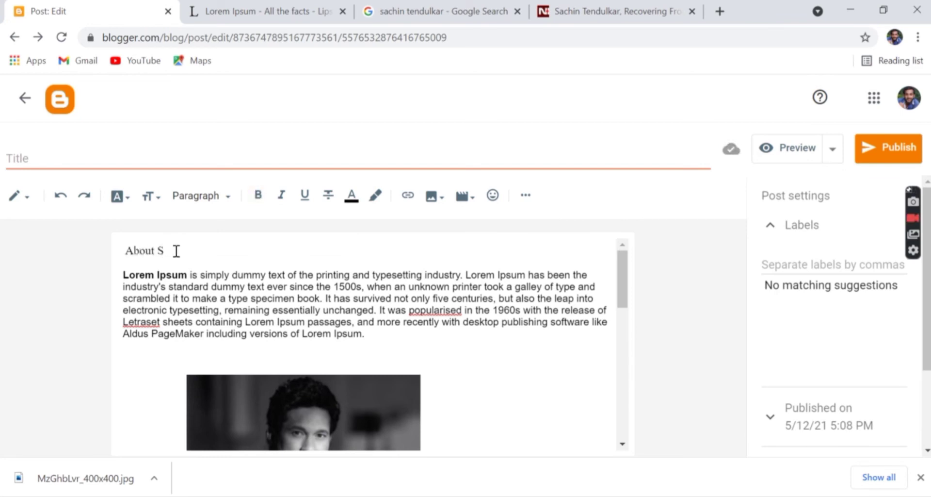
text(achin Tendulkar)
key(Return)
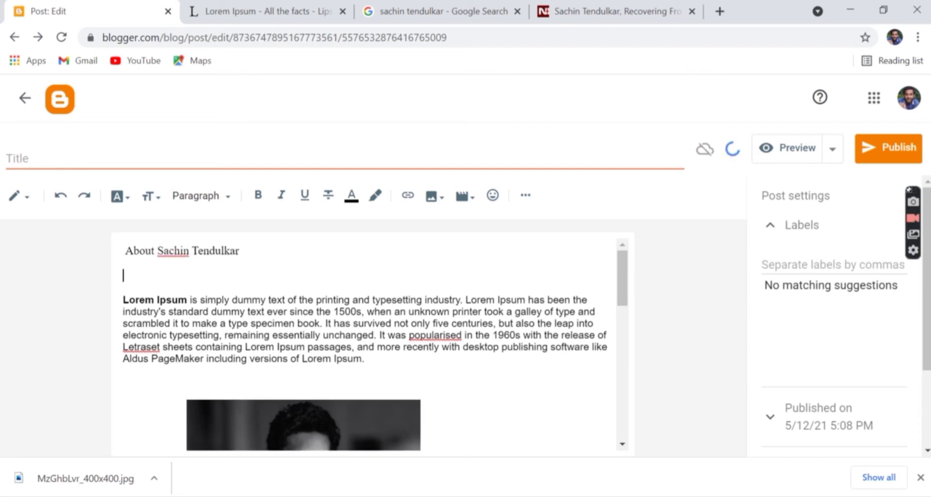
Format the line "About Sachin Tendulkar" as a bold Heading and remove the empty line below it.
triple_click(189, 250)
click(258, 194)
click(197, 195)
click(220, 258)
click(285, 277)
key(BackSpace)
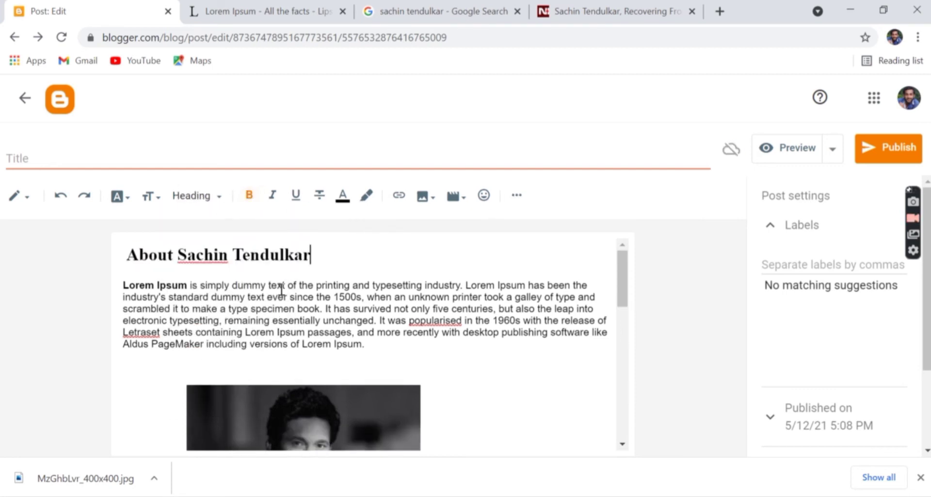
Try blue as the text colour of the "About Sachin Tendulkar" heading and undo the change.
key(shift+Home)
click(343, 198)
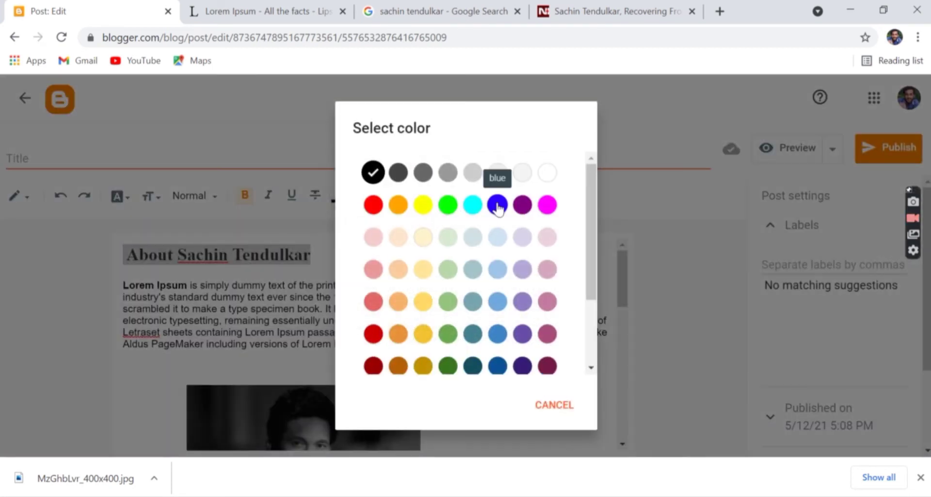
click(497, 205)
click(360, 263)
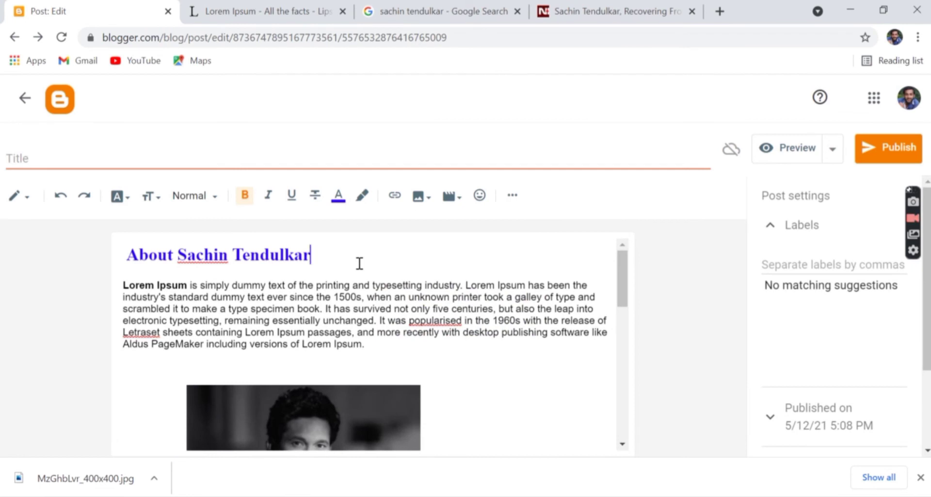
key(ctrl+z)
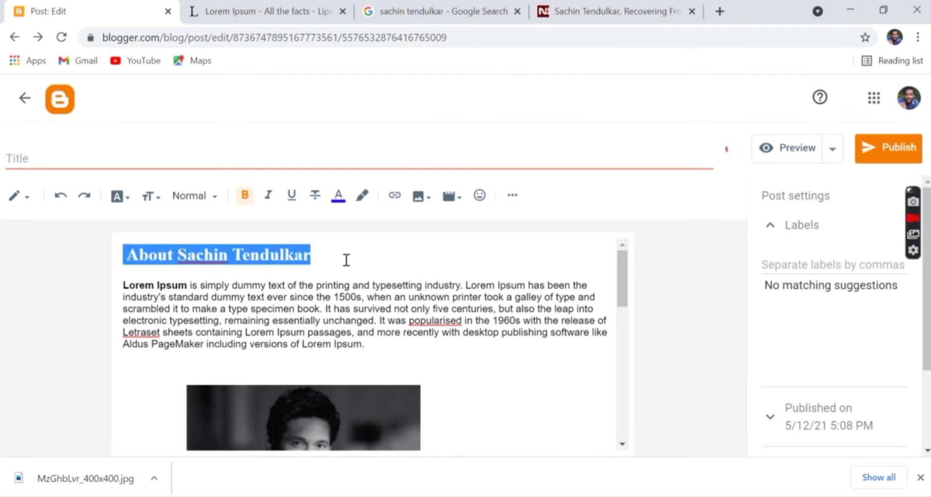
click(346, 260)
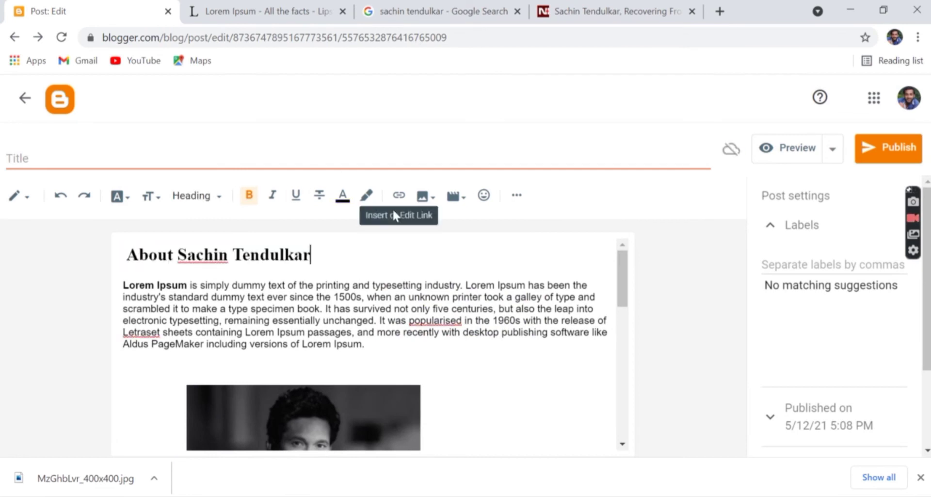
Publish the post to the blog and open its published page from the post list.
click(887, 152)
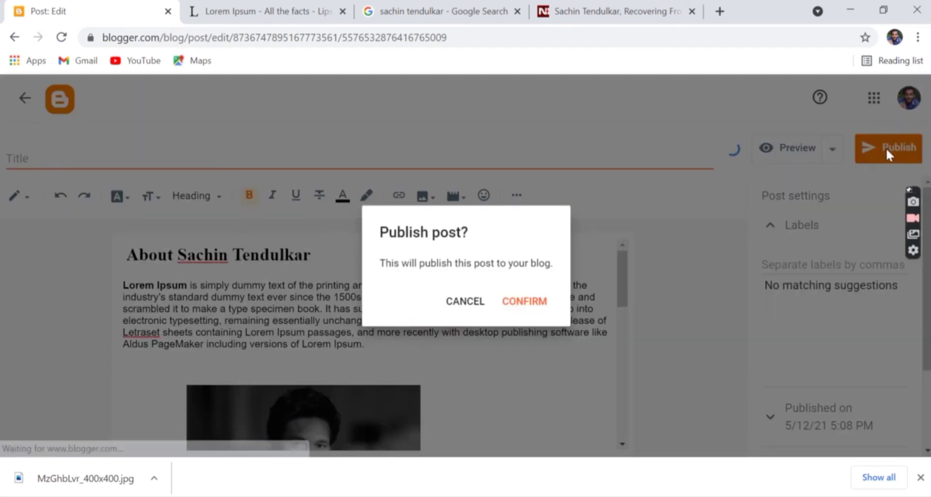
click(537, 301)
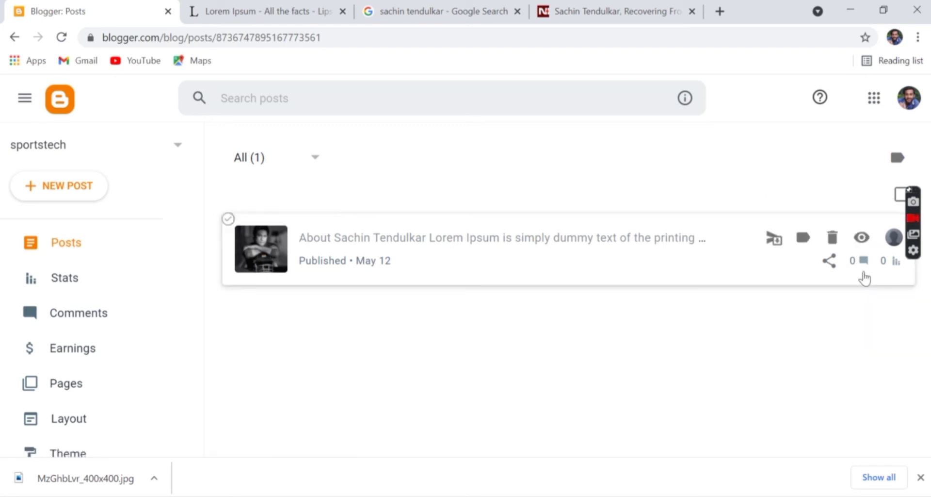
click(865, 237)
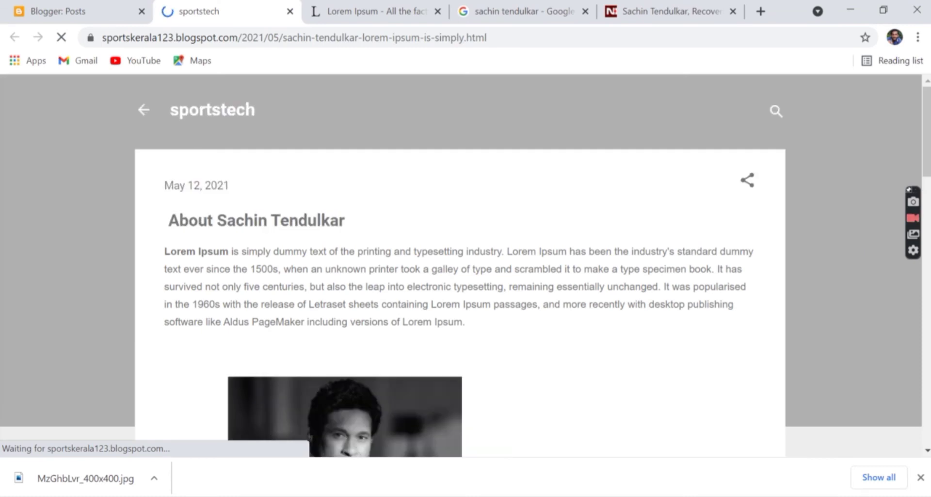
Look through the published post from start to end and examine its sharing options.
scroll(910, 263, down, 8)
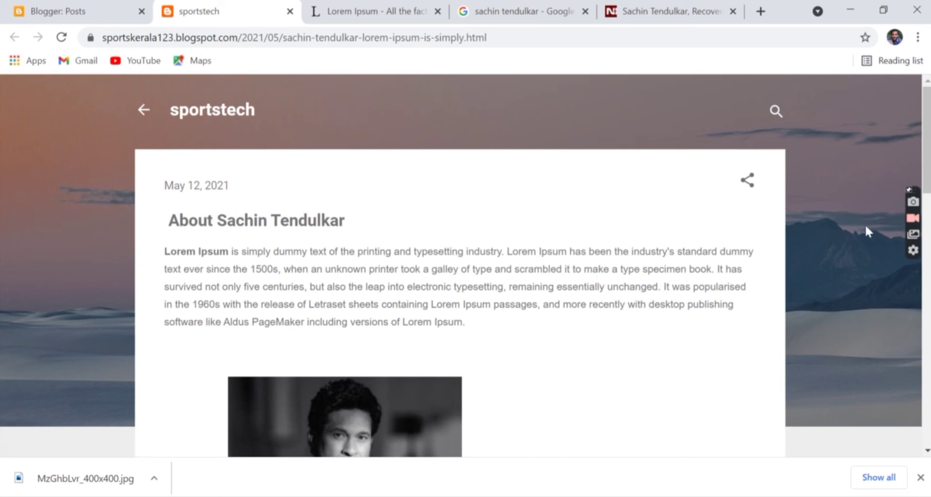
drag(927, 189, 926, 446)
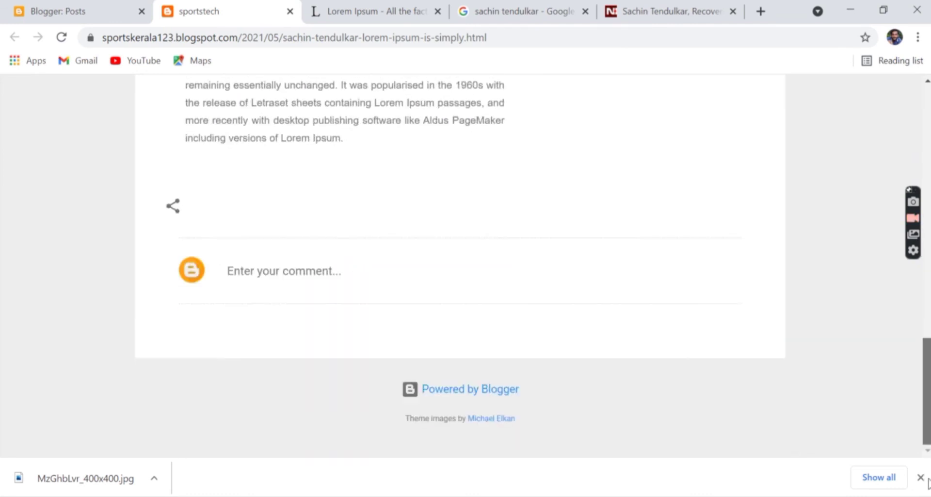
drag(928, 483, 926, 192)
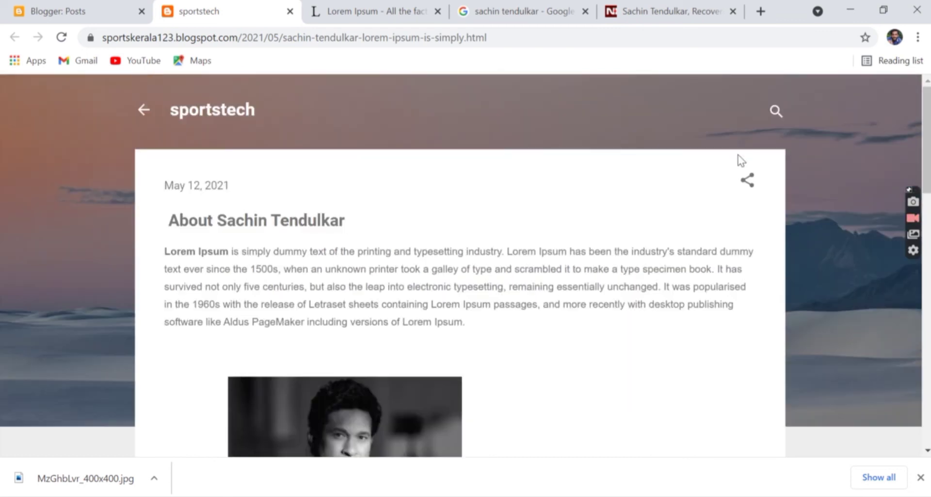
click(747, 181)
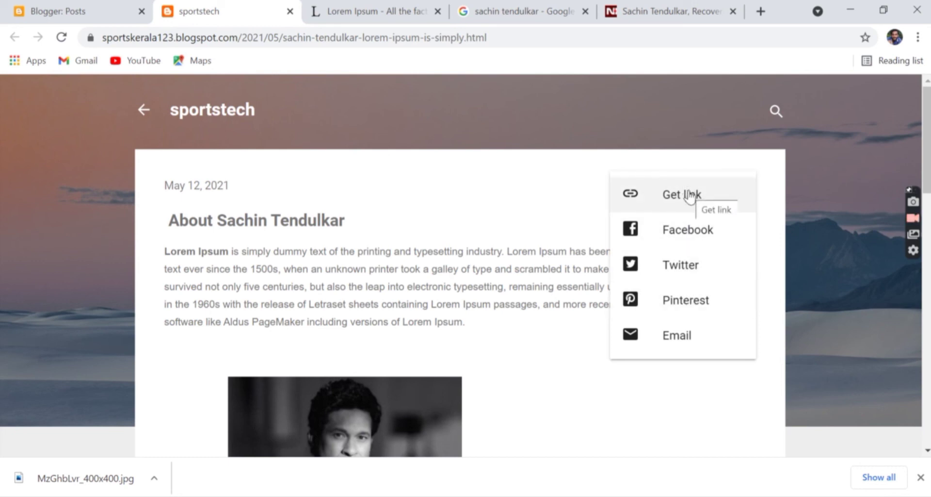
click(591, 141)
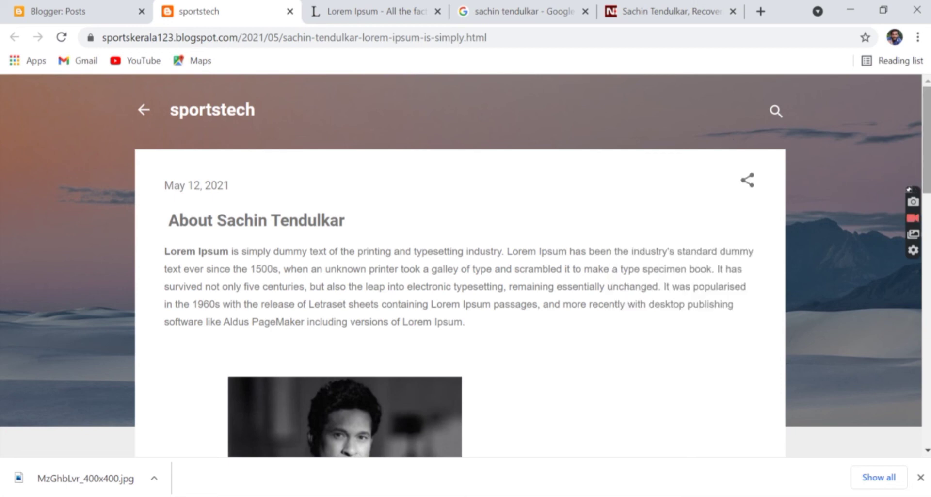